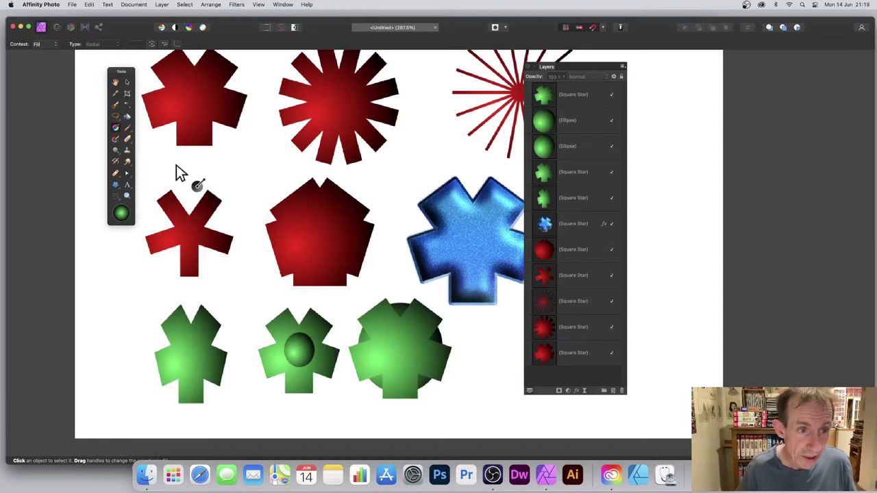
- Select every star and ellipse layer from the top green star to the bottom and delete them
click(117, 187)
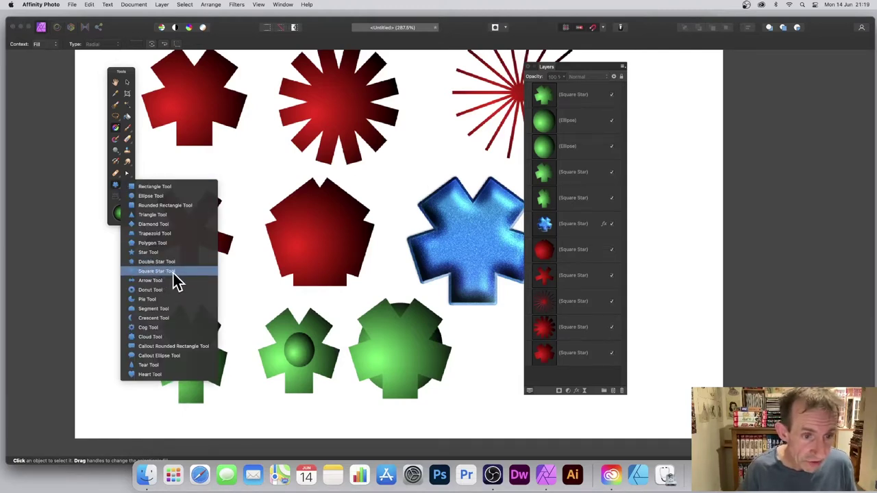
click(294, 283)
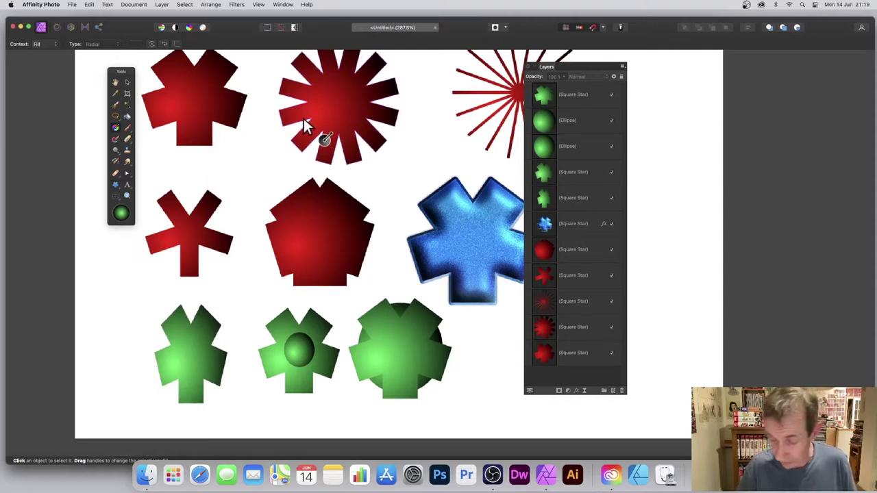
click(580, 102)
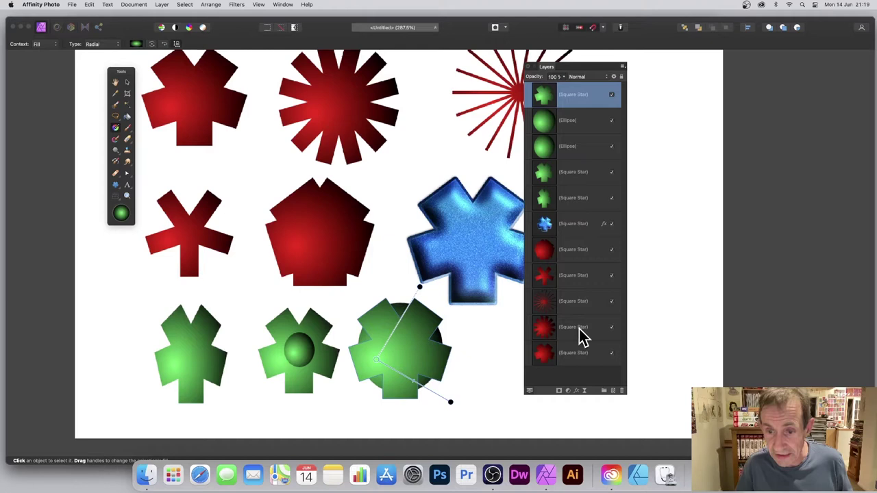
shift+click(575, 353)
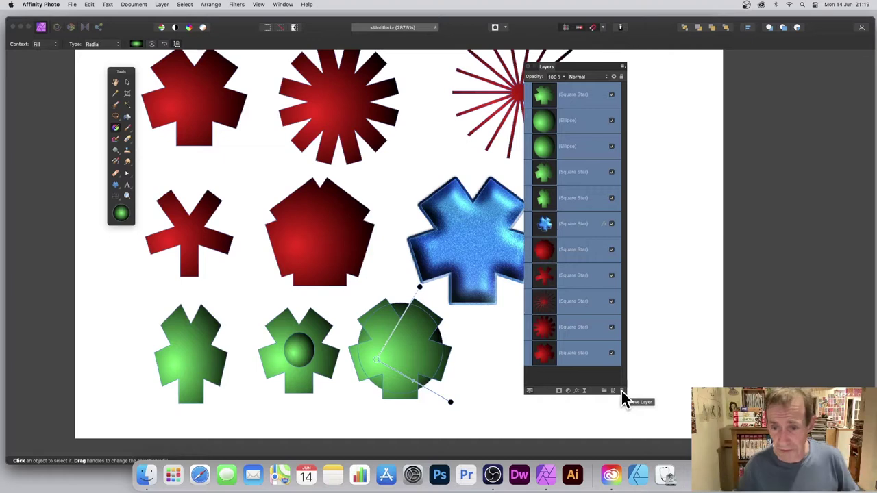
click(620, 390)
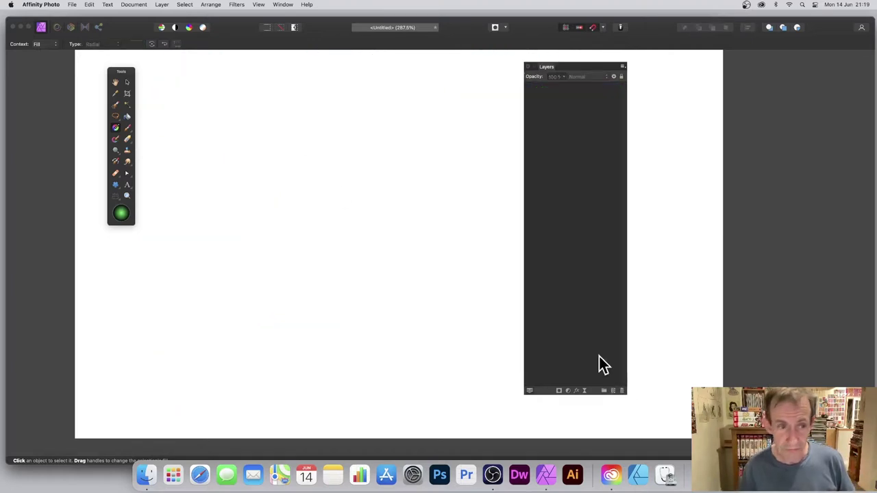
- Draw a large five-point square star across the page and centre its radial gradient highlight
click(115, 186)
drag(159, 62, 475, 392)
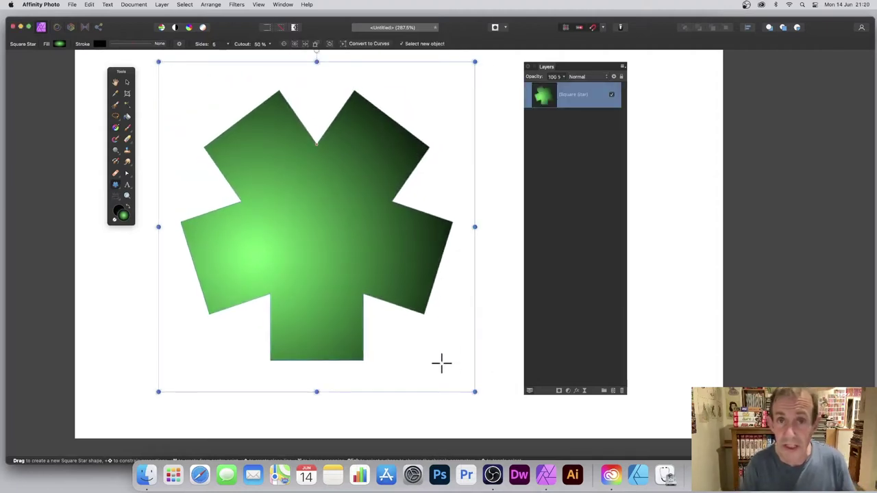
click(116, 130)
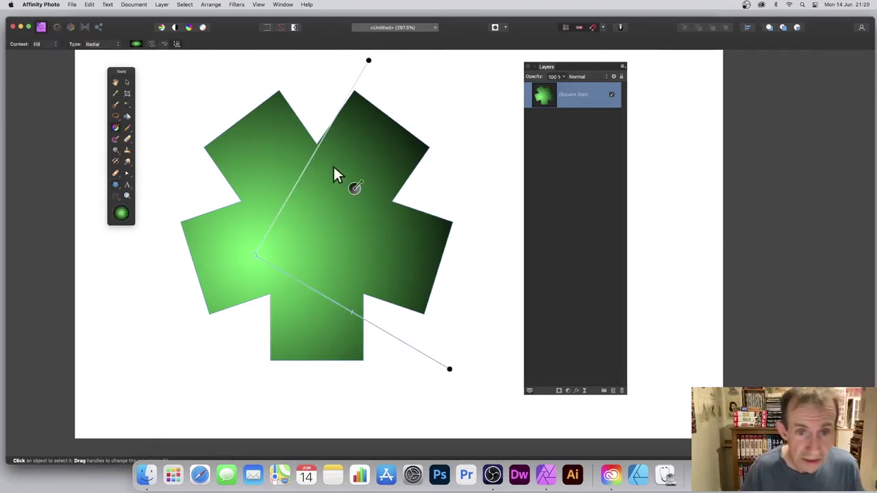
drag(254, 255, 300, 225)
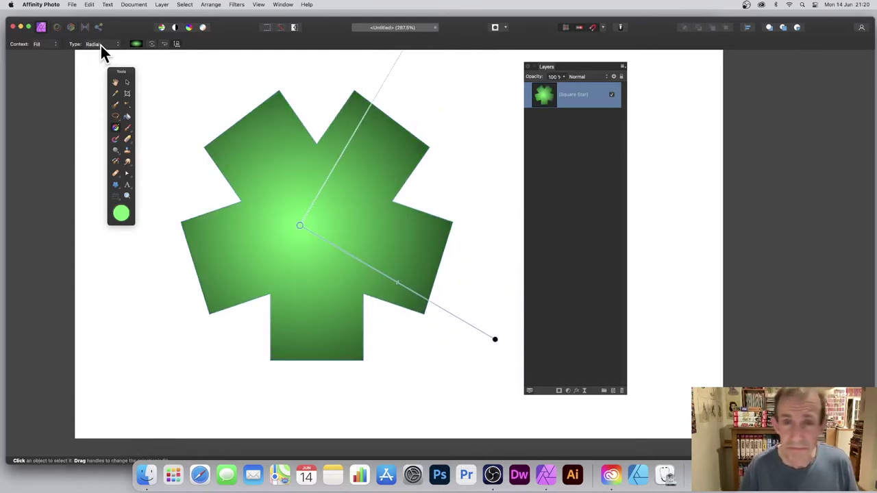
- Cycle the star's fill type through Solid, Linear and Elliptical, finishing on Radial
click(101, 45)
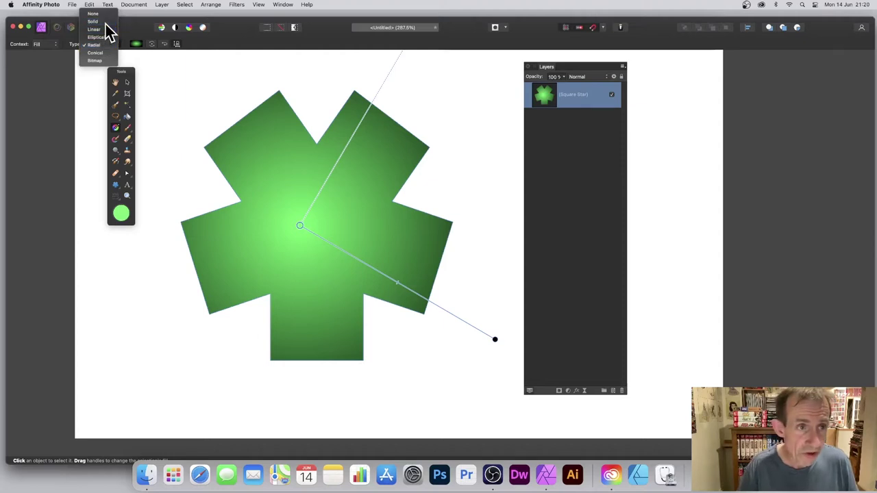
click(104, 22)
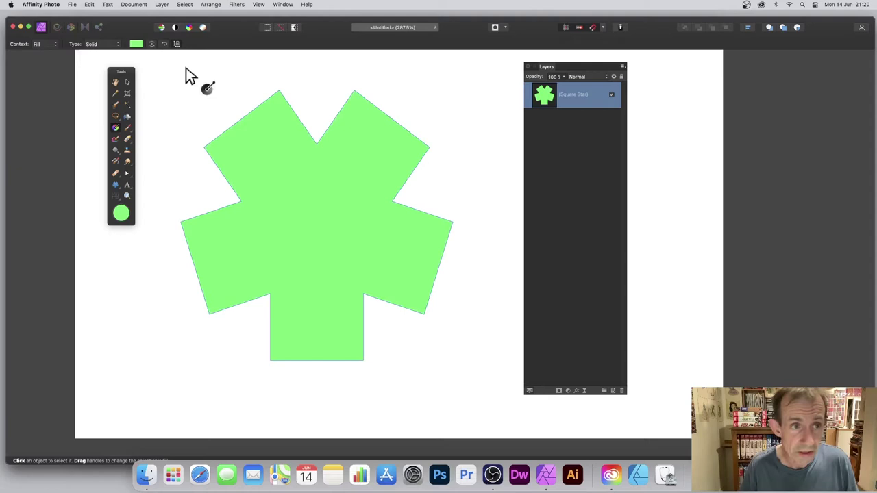
click(100, 45)
click(100, 52)
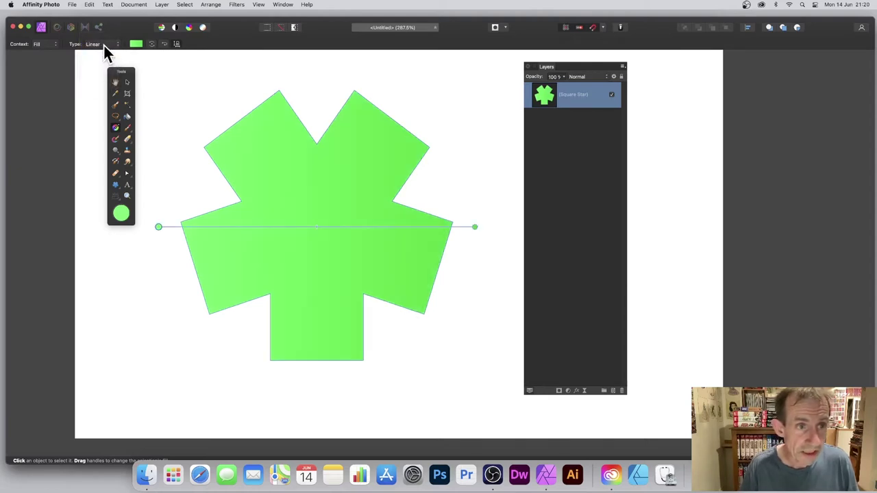
click(103, 46)
click(100, 54)
click(102, 46)
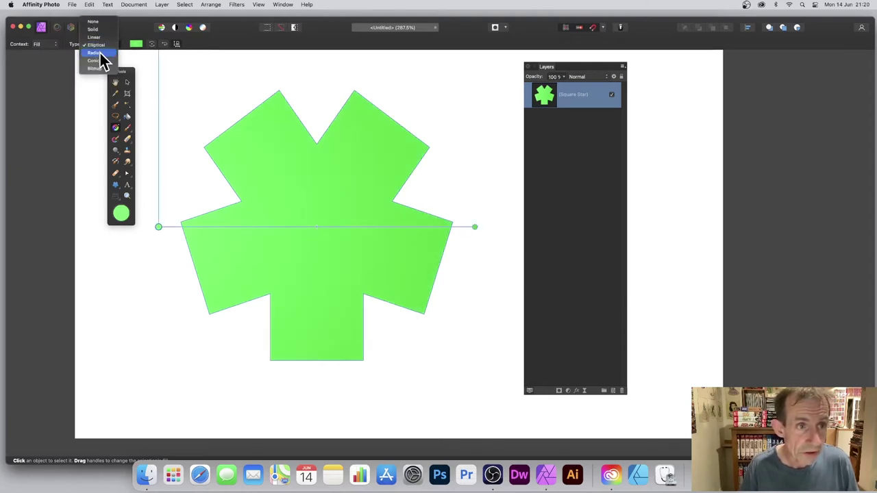
click(100, 54)
click(103, 44)
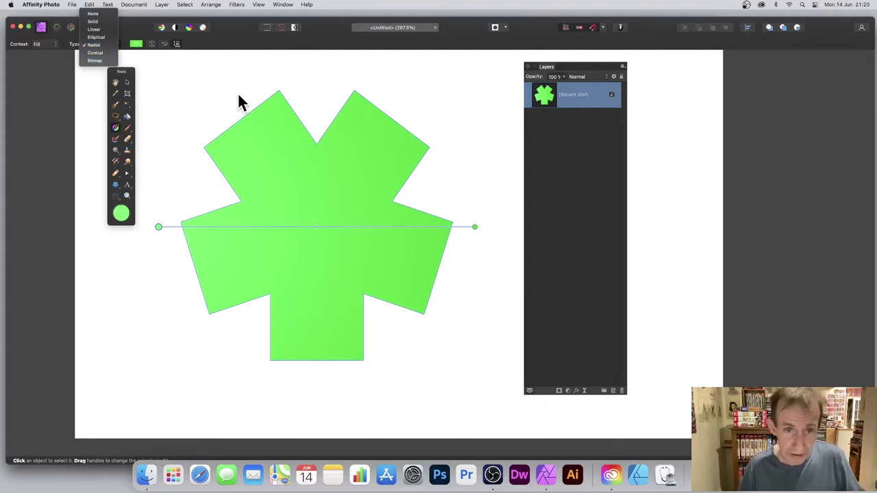
click(300, 184)
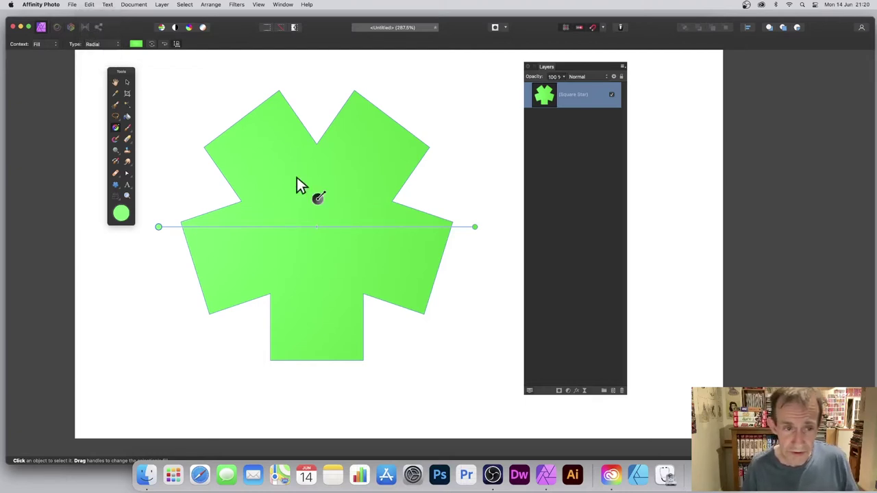
- Nudge the star slightly left and down, then raise its Sides to 21
click(127, 81)
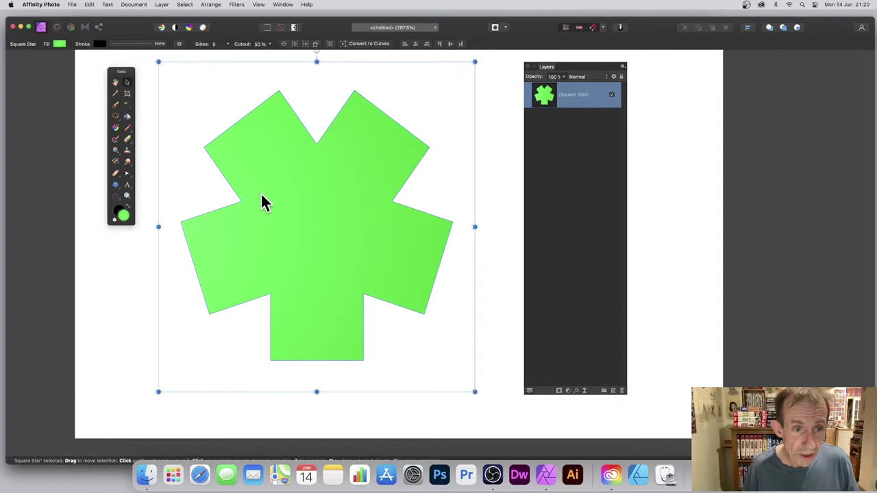
drag(262, 179, 245, 194)
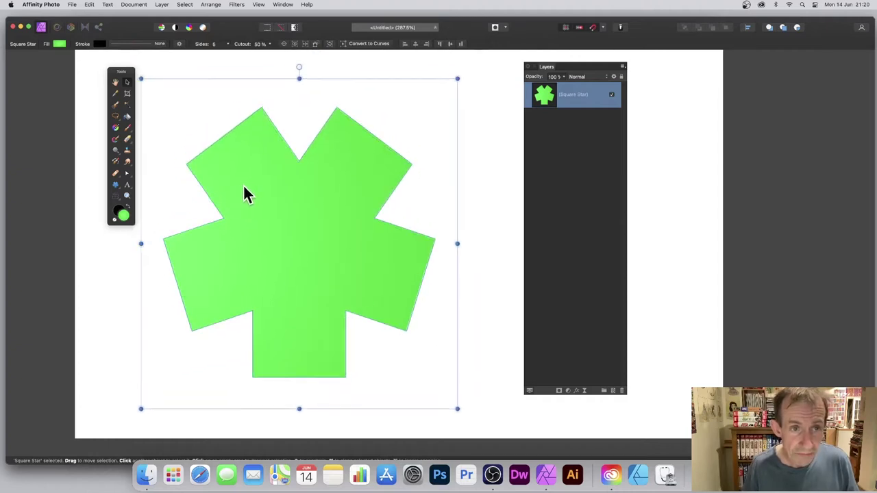
click(115, 187)
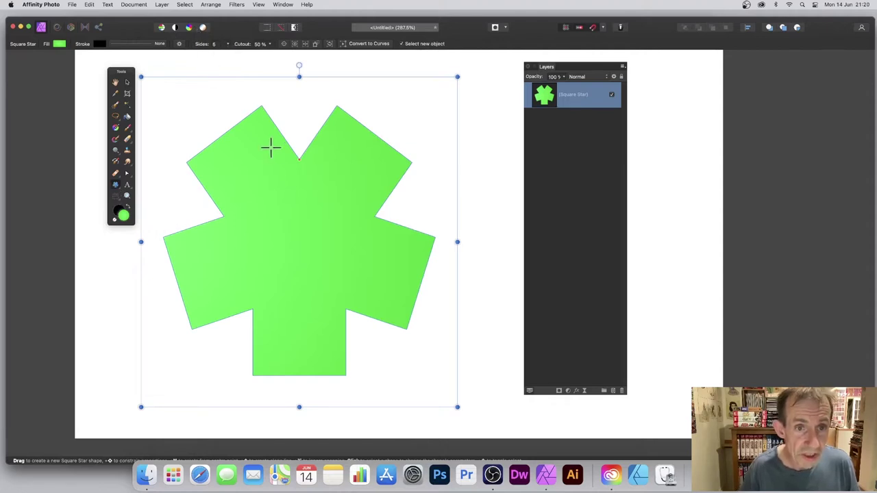
click(228, 43)
mouse_move(235, 55)
mouse_down()
mouse_move(317, 58)
mouse_move(212, 54)
mouse_move(270, 55)
mouse_move(218, 53)
mouse_move(250, 54)
mouse_up()
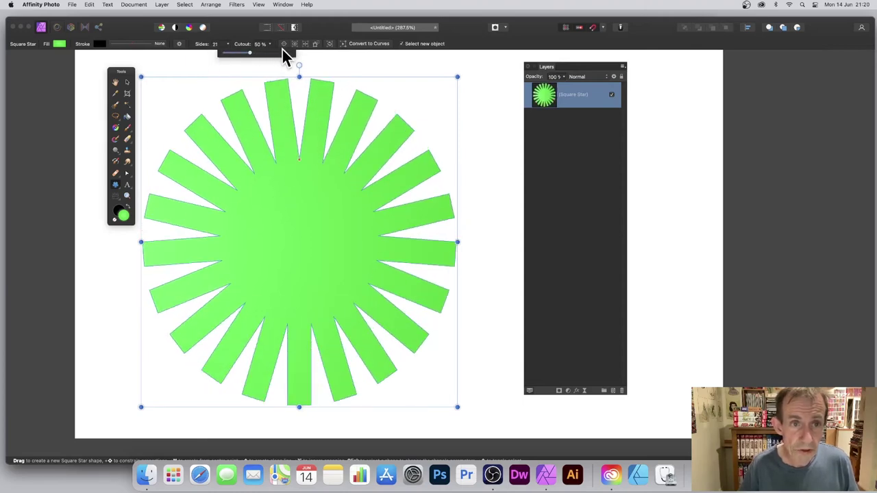
- Try cutout values from 2% to 92%, then settle the 21-point star at about 48%
click(261, 44)
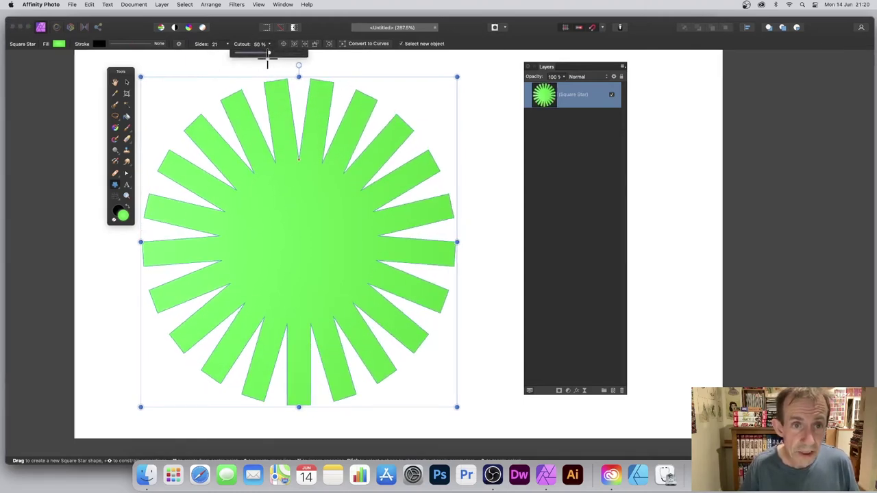
drag(264, 54, 238, 52)
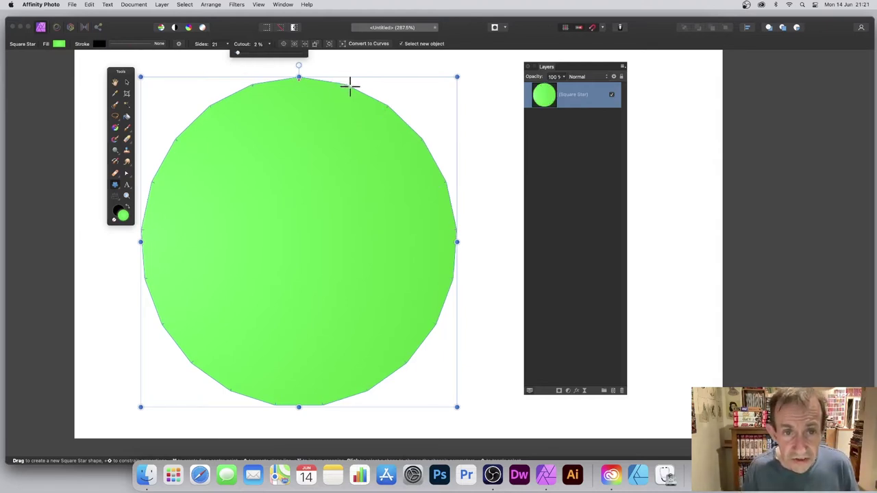
drag(239, 51, 298, 59)
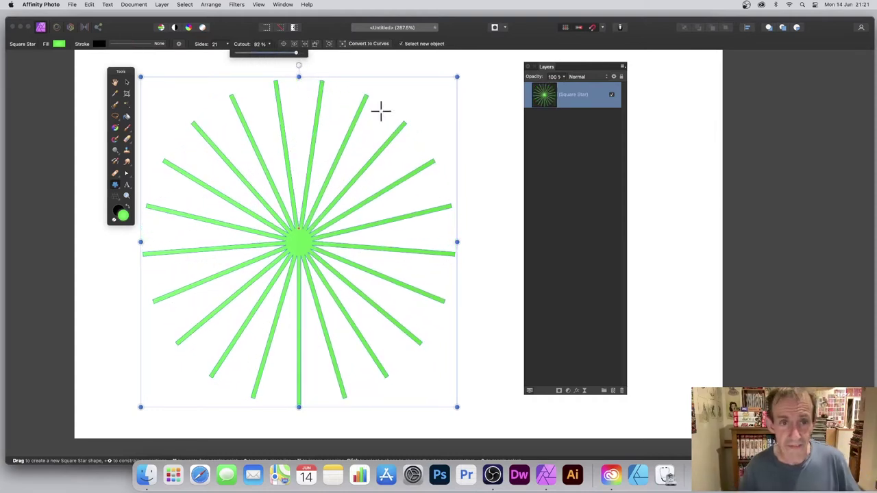
drag(296, 53, 269, 53)
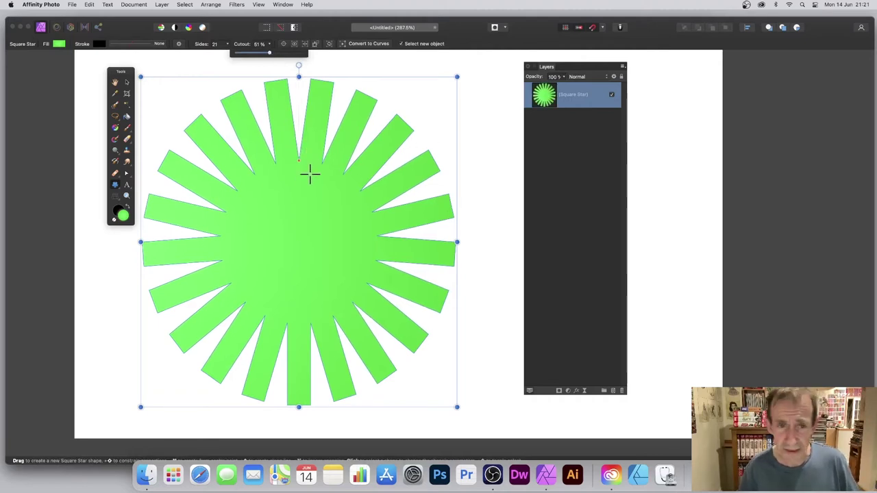
mouse_move(300, 160)
mouse_down()
mouse_move(297, 114)
mouse_move(292, 211)
mouse_move(295, 124)
mouse_move(297, 156)
mouse_up()
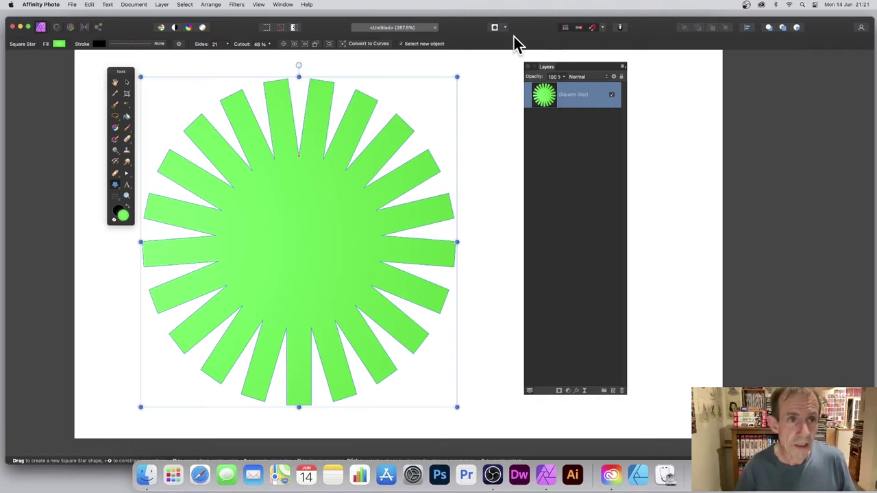
- Convert the star to curves and pull one upper-right ray into a long rectangular spike
click(371, 45)
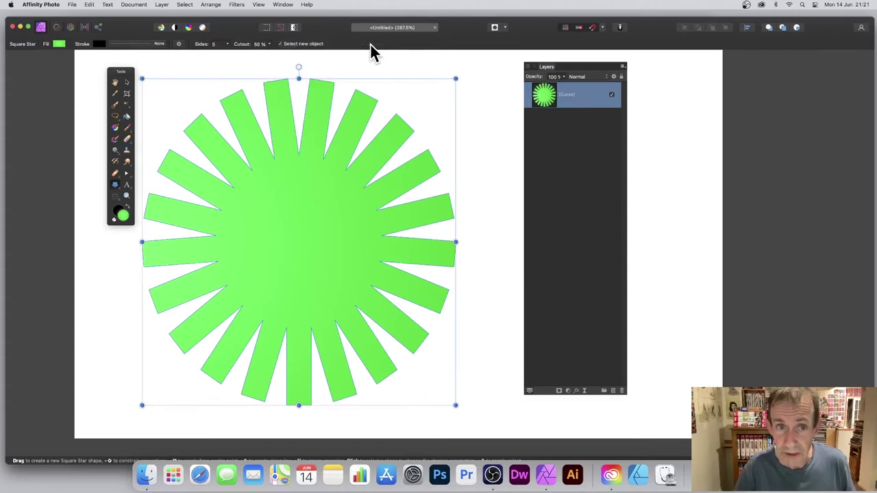
click(127, 175)
click(158, 187)
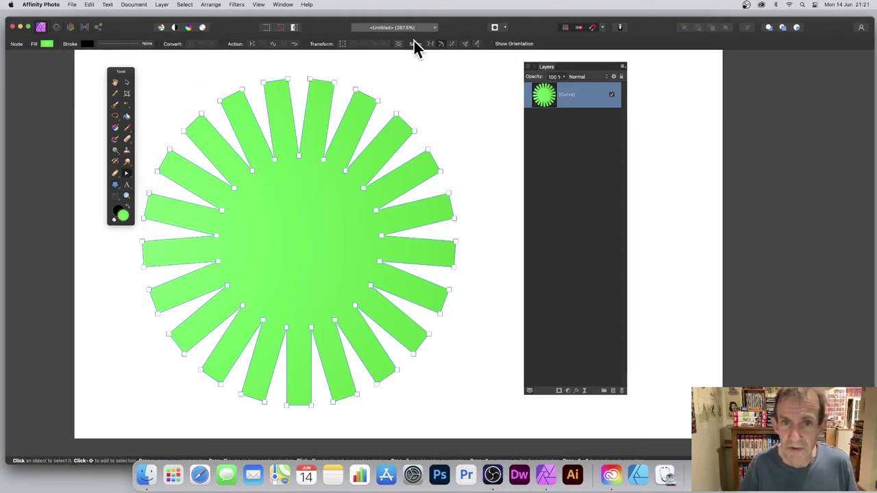
drag(425, 159, 481, 111)
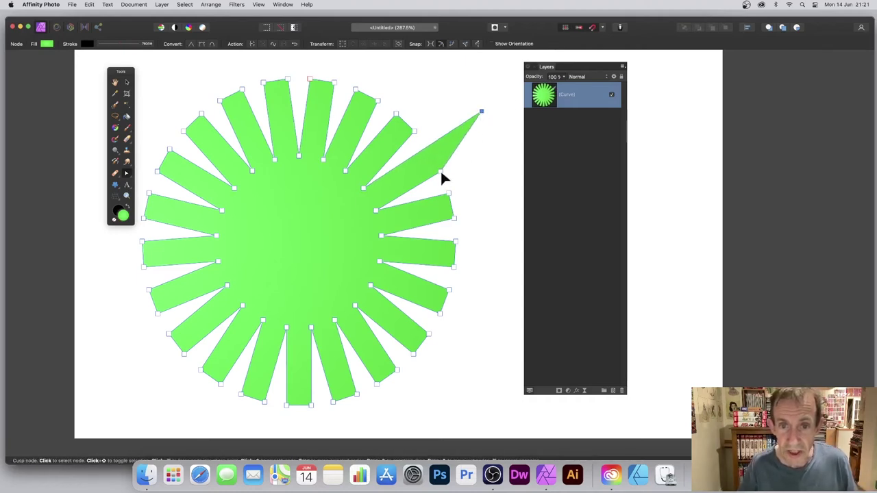
mouse_move(440, 173)
mouse_down()
mouse_move(494, 176)
mouse_move(461, 145)
mouse_move(429, 167)
mouse_up()
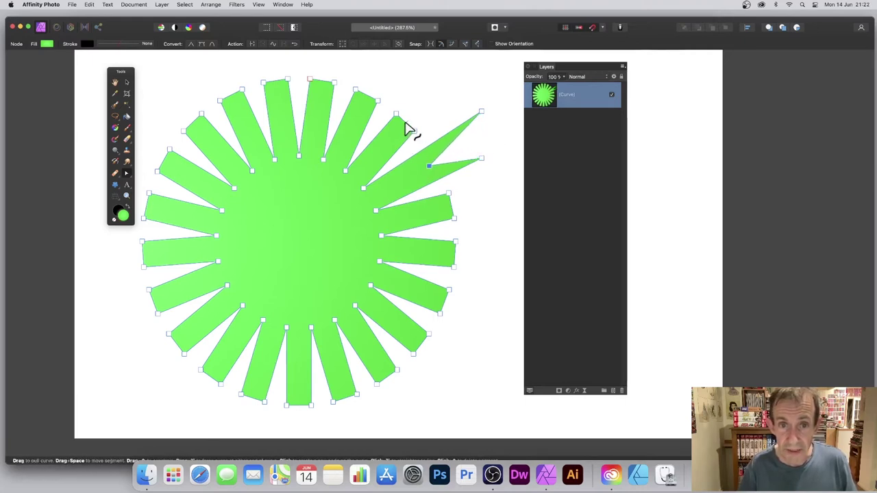
- Experiment with notching and curving ray edges, then undo those three edits
drag(405, 128, 388, 145)
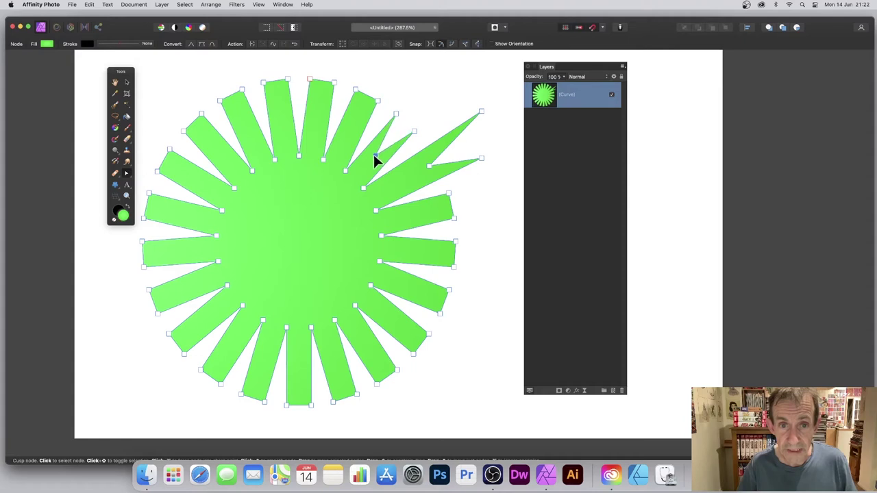
click(367, 97)
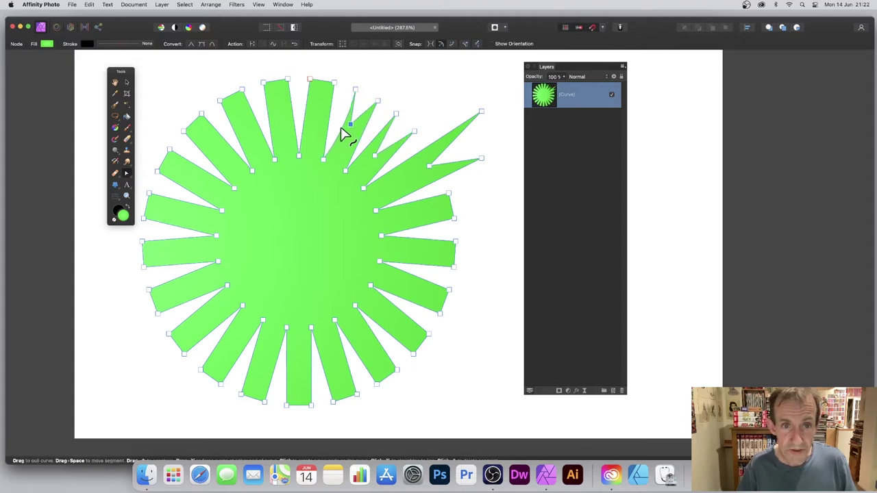
drag(342, 135, 335, 129)
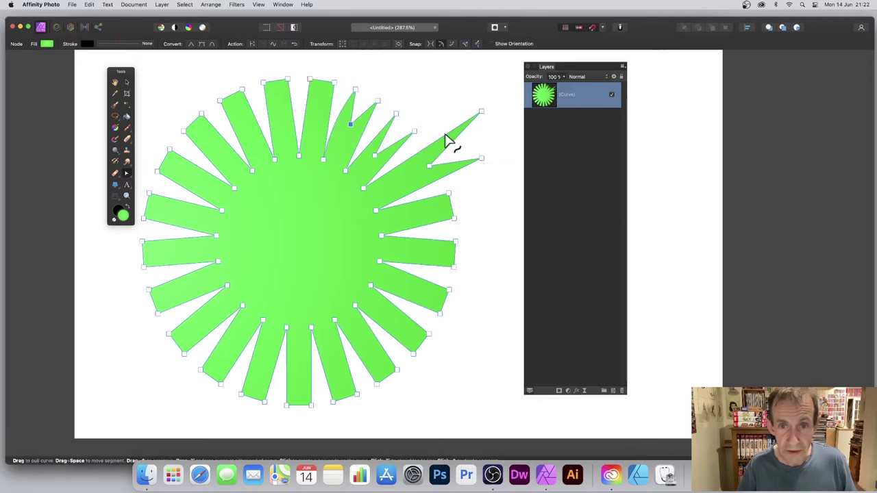
mouse_move(445, 140)
mouse_down()
mouse_move(443, 126)
mouse_move(460, 146)
mouse_up()
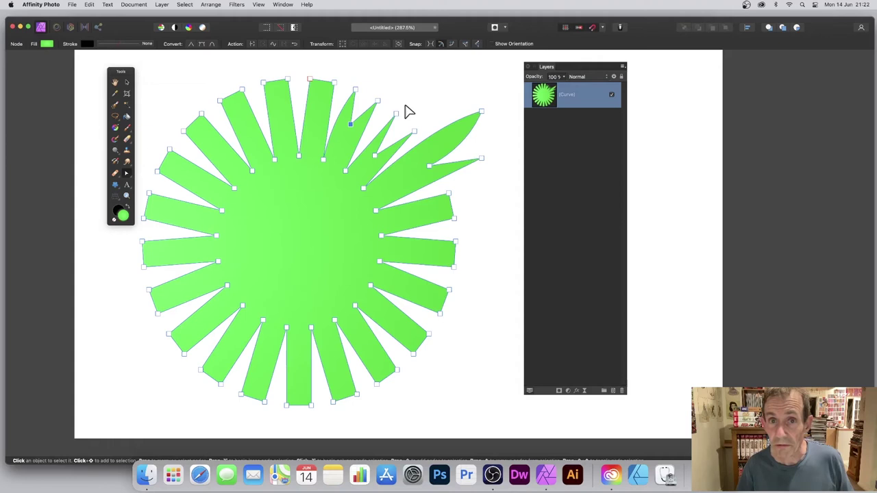
key(super+z)
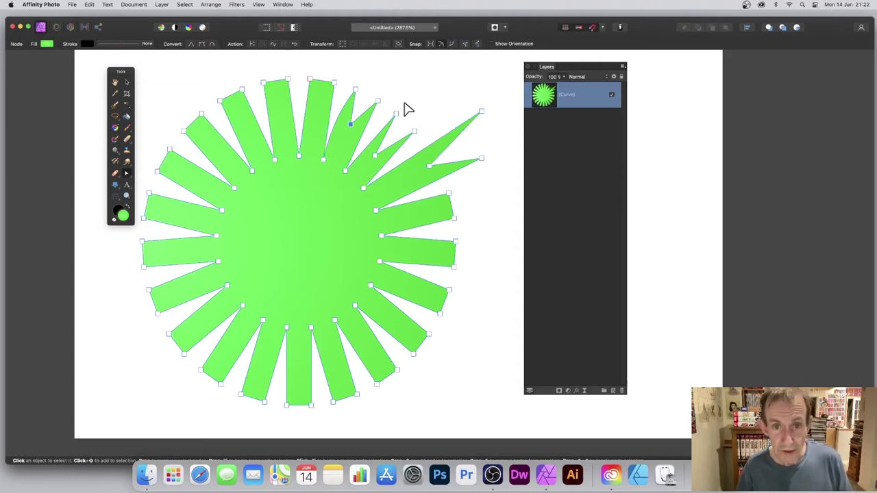
key(super+z)
key(super+z)
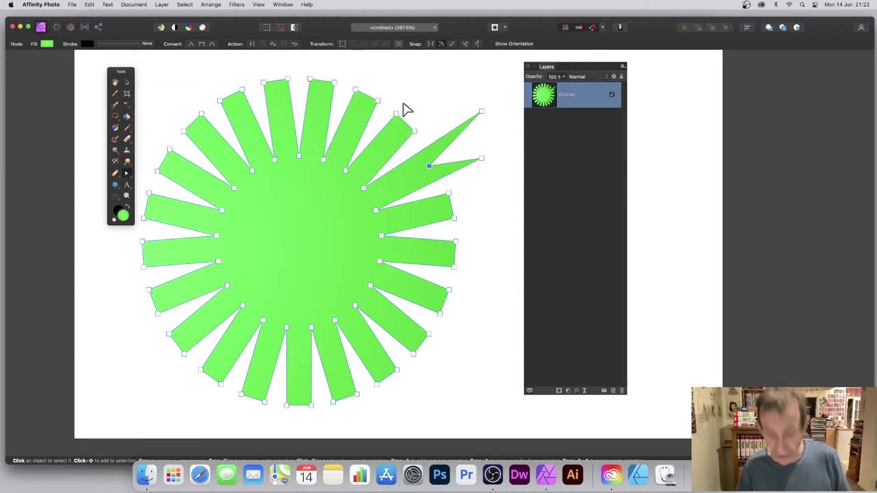
key(super+z)
key(super+z)
key(super+z)
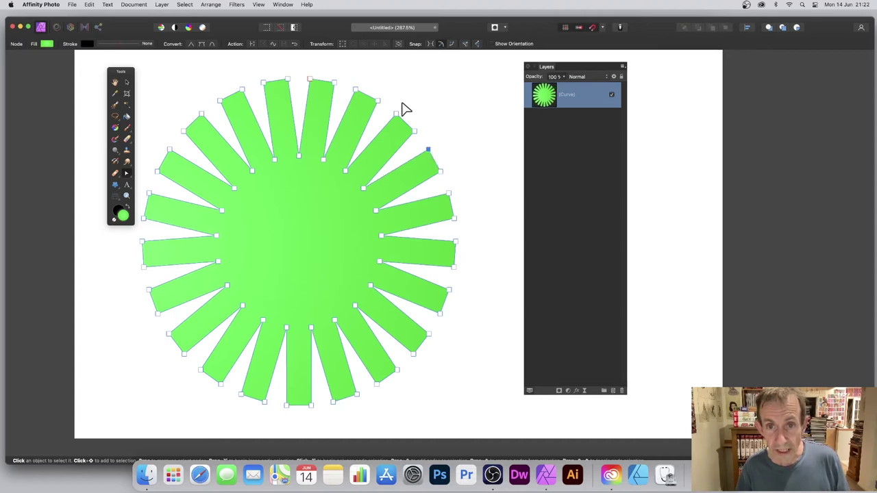
- Add an Outer Shadow with 11.4 px radius, 30.8 px offset and 64% intensity
click(576, 390)
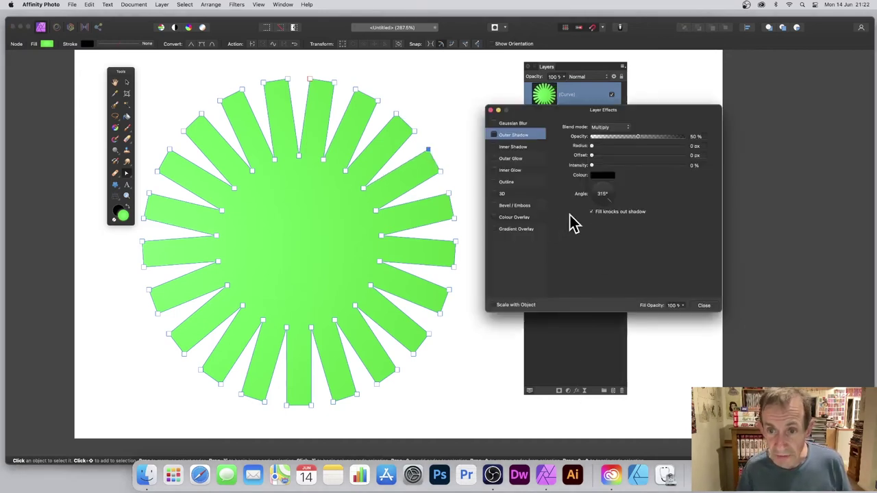
click(495, 135)
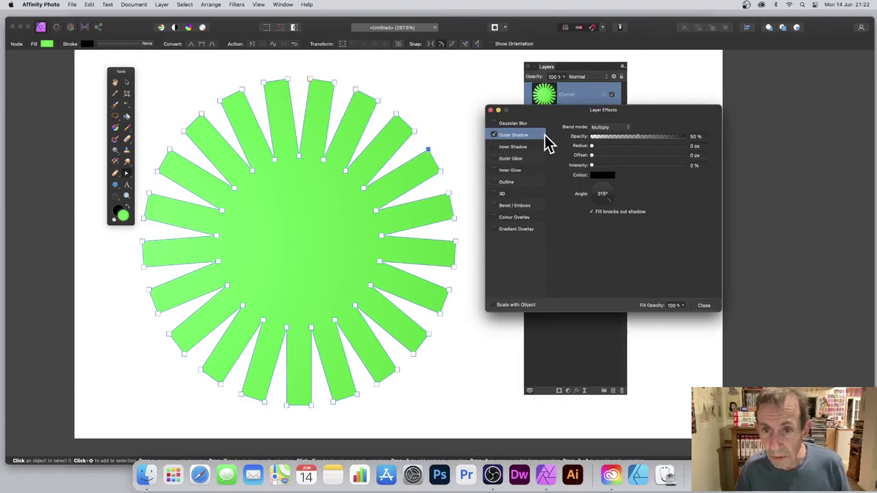
drag(608, 145, 652, 170)
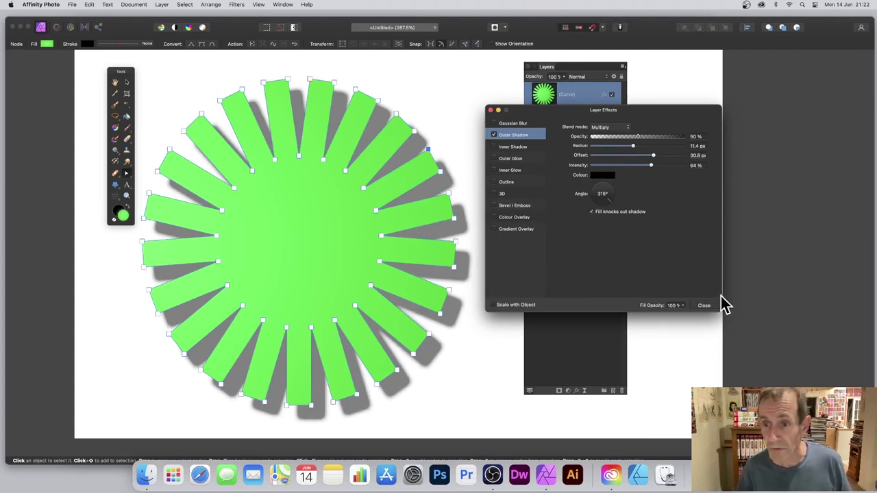
click(703, 307)
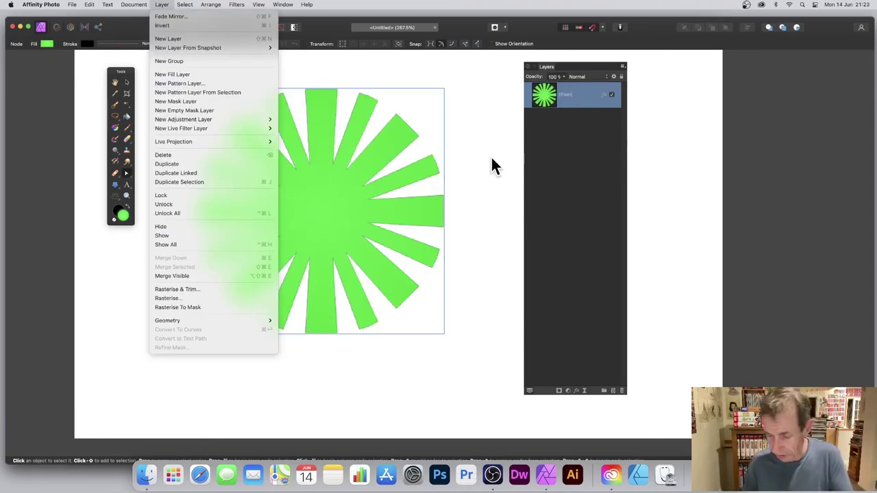
- Delete the shadowed 21-point star and draw a new five-sided green square star
key(BackSpace)
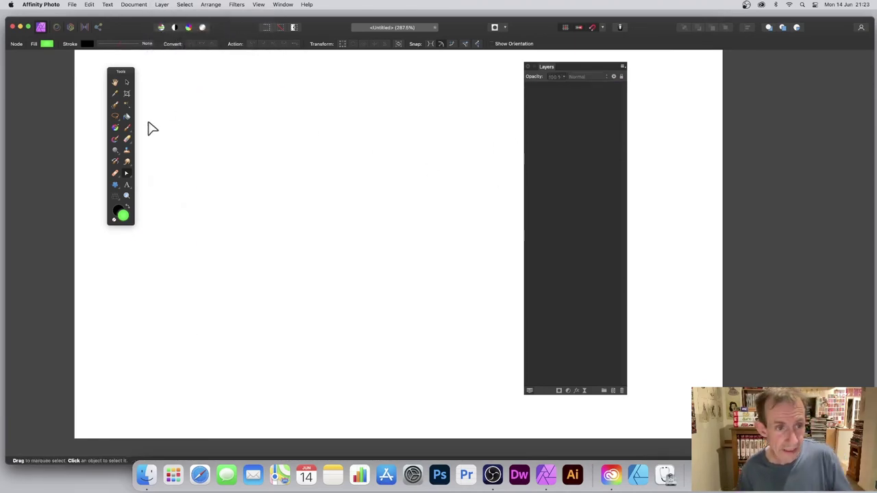
click(116, 186)
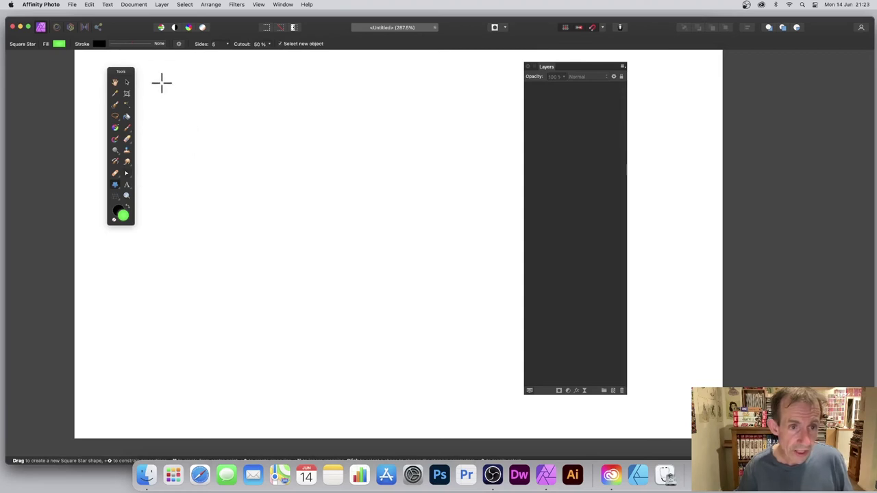
drag(162, 84, 434, 347)
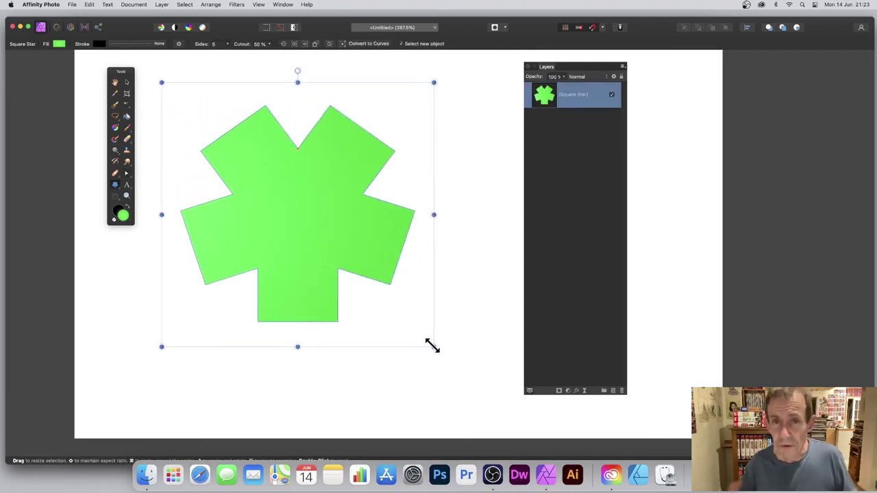
scroll(421, 345, left, 4)
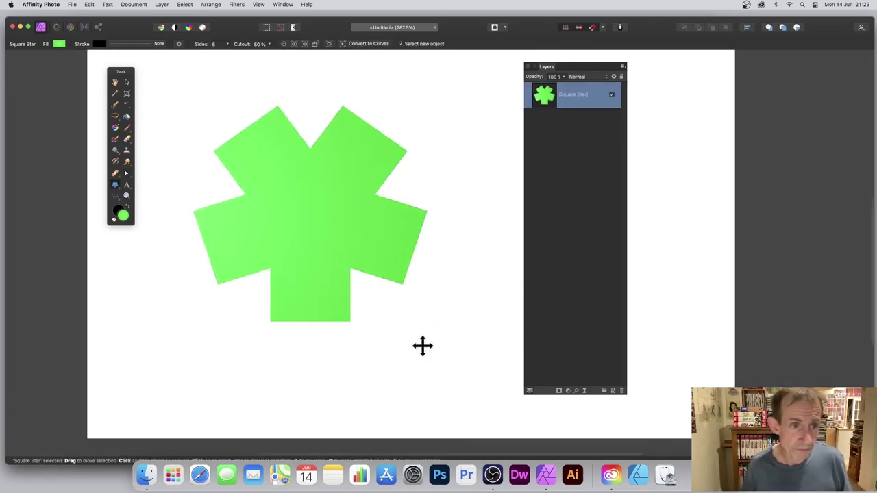
- Draw a circle over the star's centre and subtract it using Layer > Geometry > Subtract
click(118, 184)
click(151, 196)
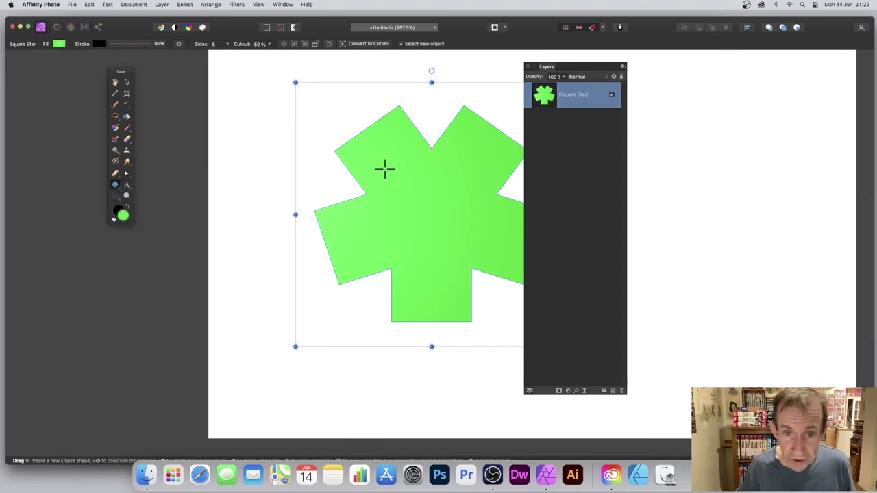
drag(385, 161, 484, 261)
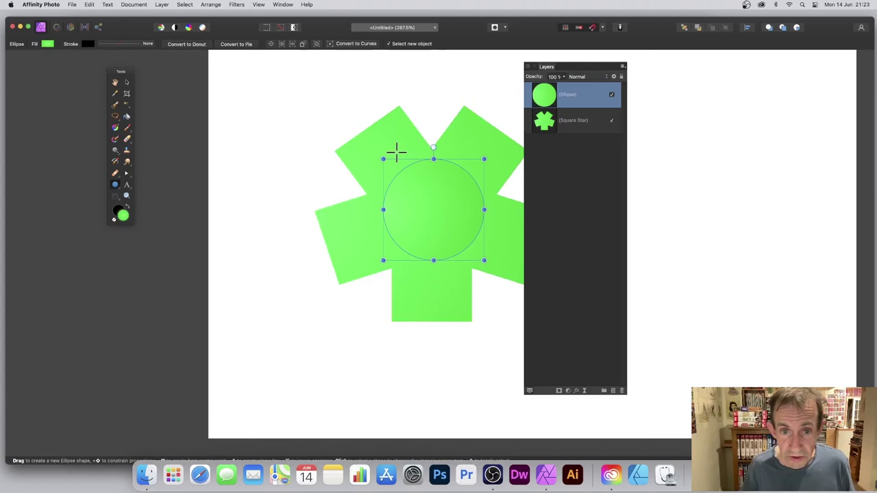
shift+click(575, 124)
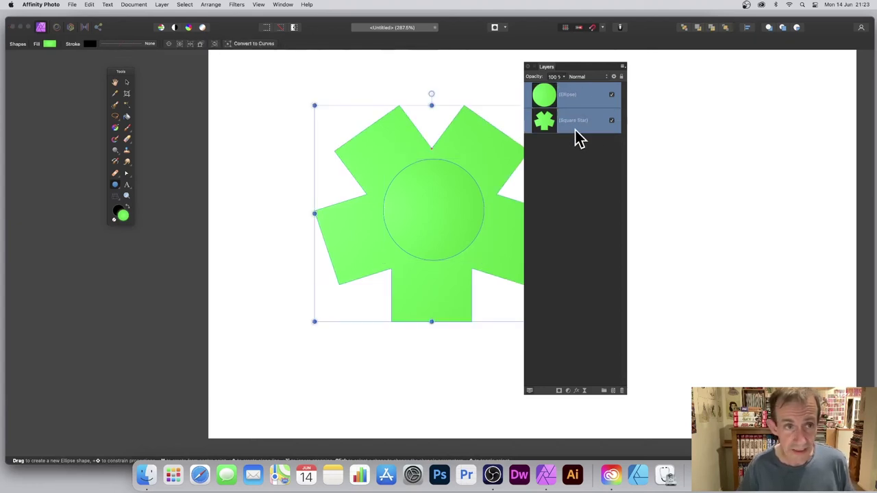
click(161, 5)
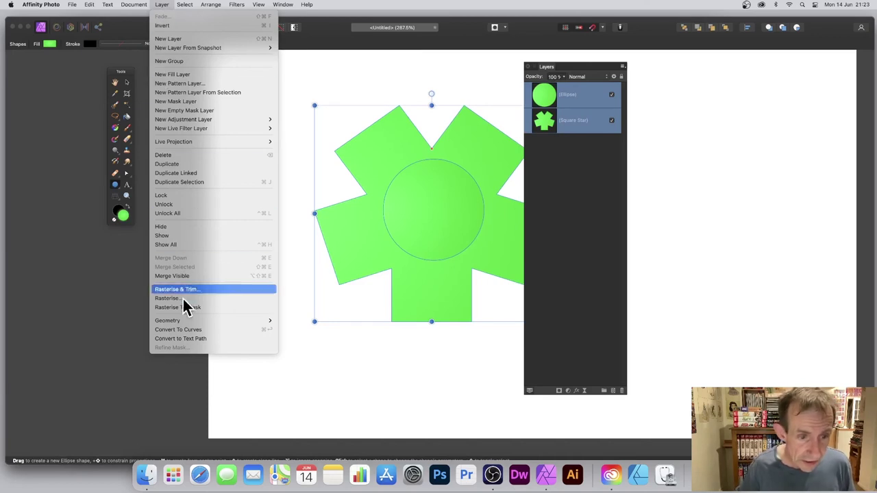
mouse_move(186, 327)
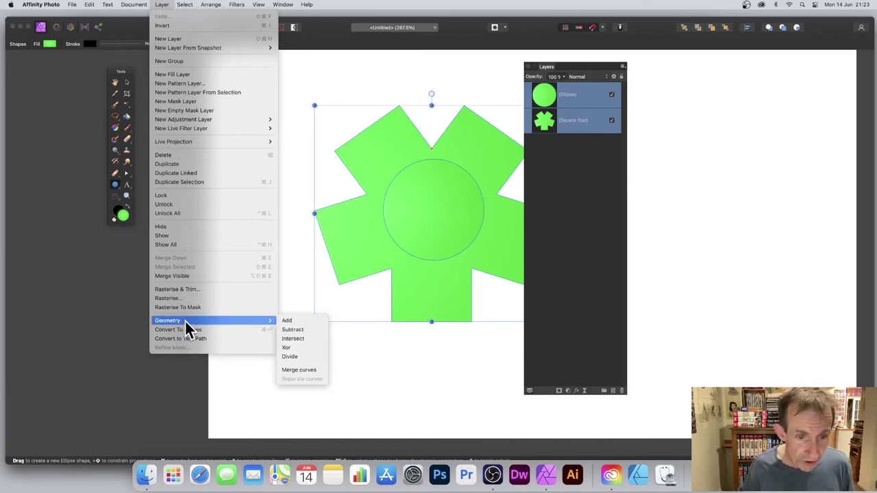
click(291, 332)
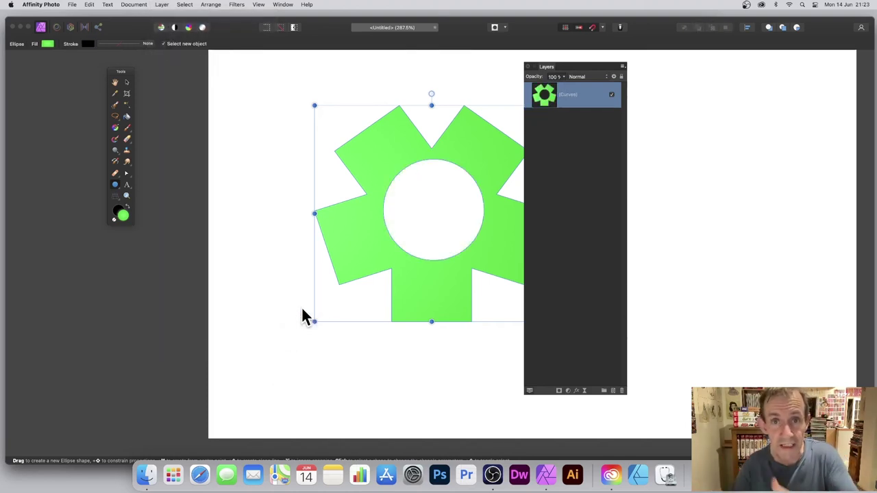
- Bend the hole's top, right and lower-left edges into a swirling pinwheel cutout
click(127, 174)
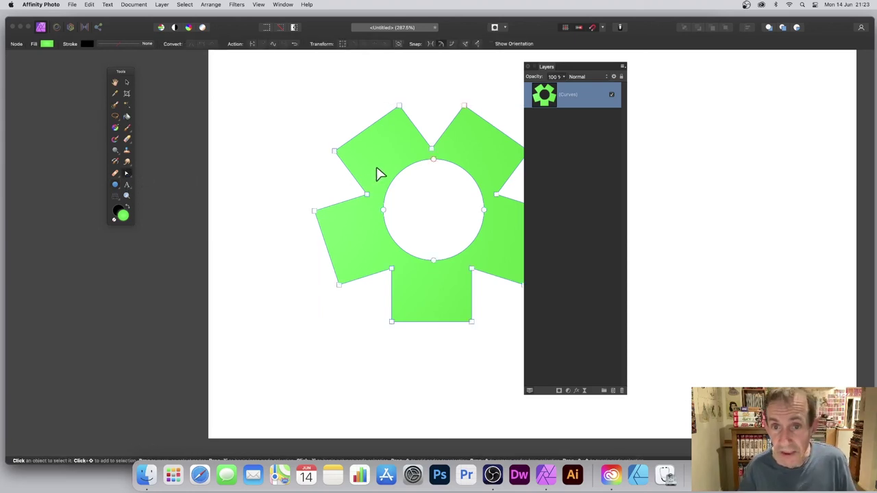
drag(434, 163, 425, 202)
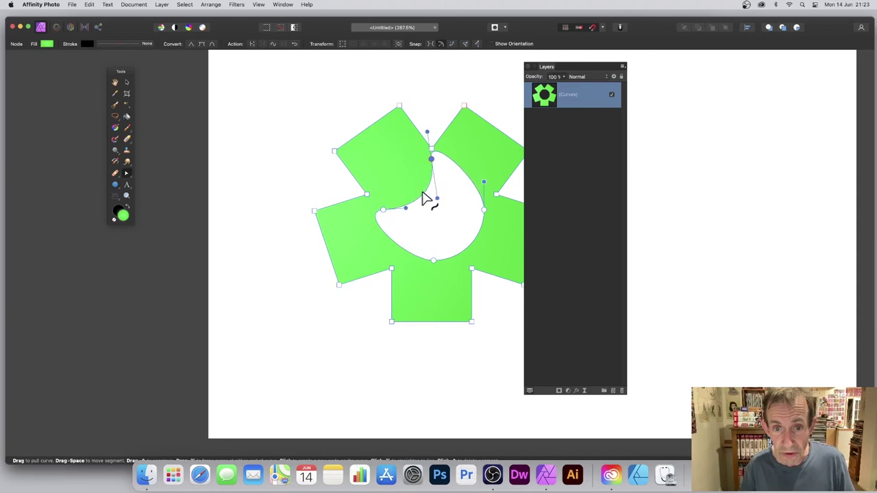
drag(474, 248, 446, 220)
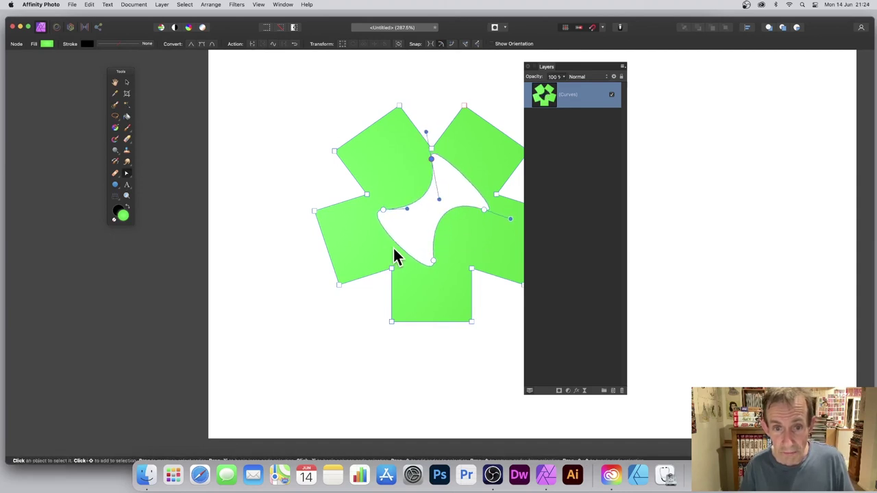
mouse_move(395, 254)
mouse_down()
mouse_move(420, 222)
mouse_move(408, 234)
mouse_up()
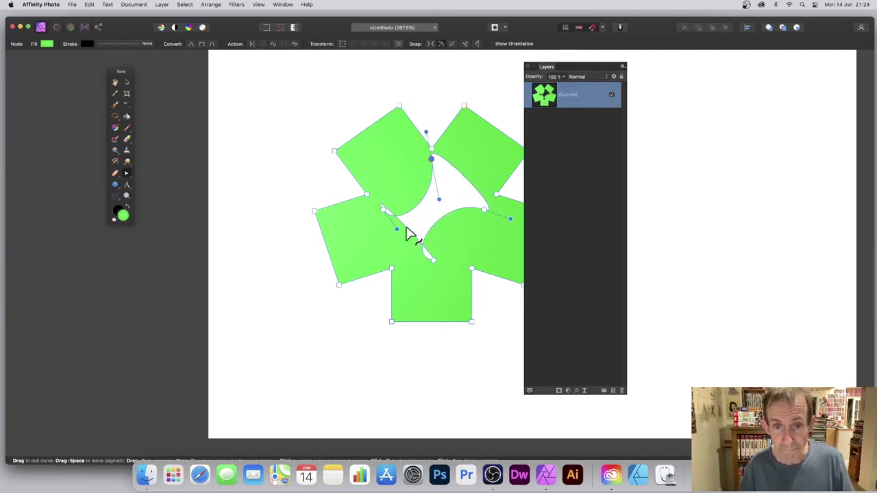